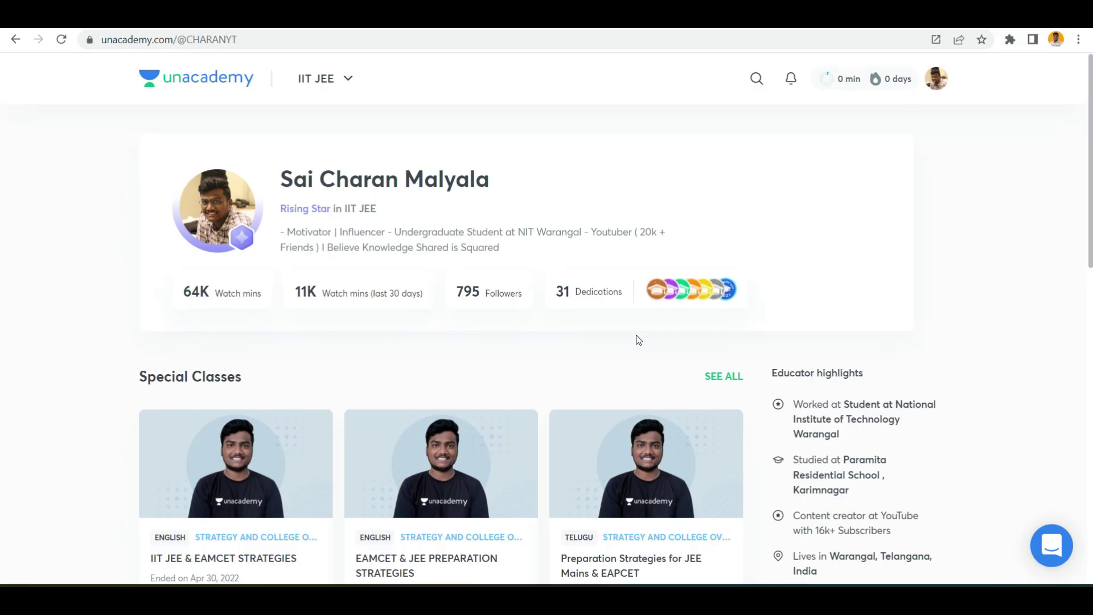
Browse the educator's full Special Classes list on Unacademy, then return to the profile
scroll(633, 341, "down", 3)
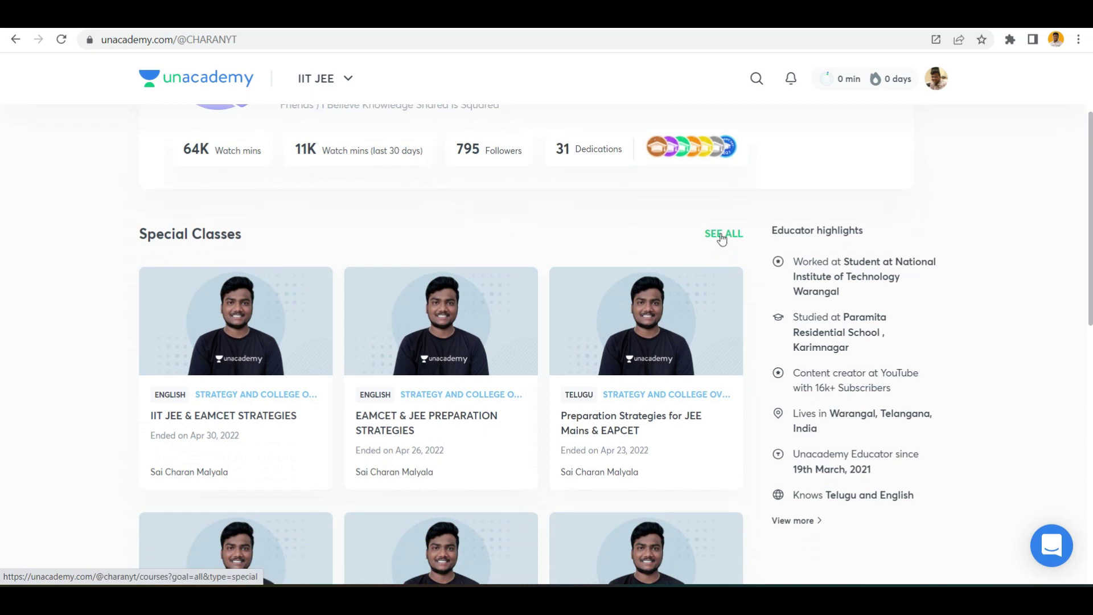
left_click(721, 238)
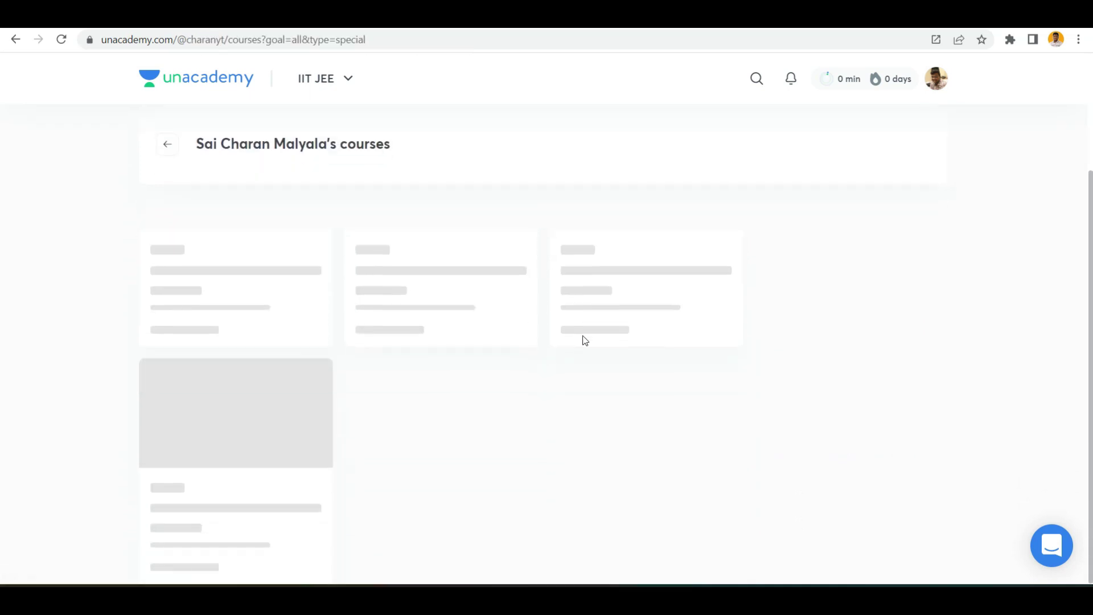
scroll(504, 410, "down", 3)
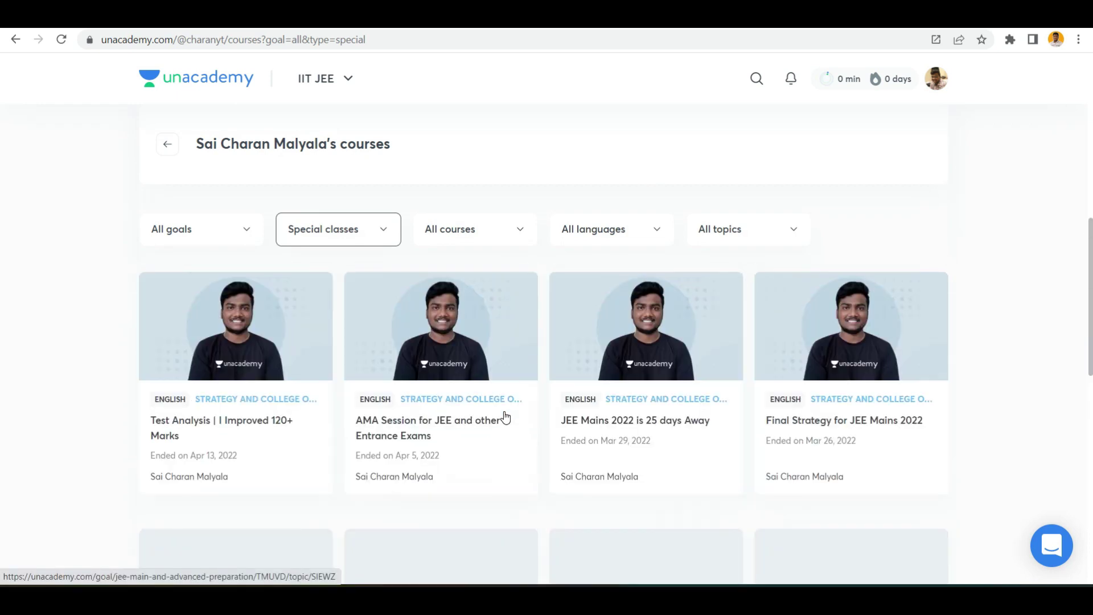
scroll(504, 417, "up", 5)
scroll(503, 417, "up", 5)
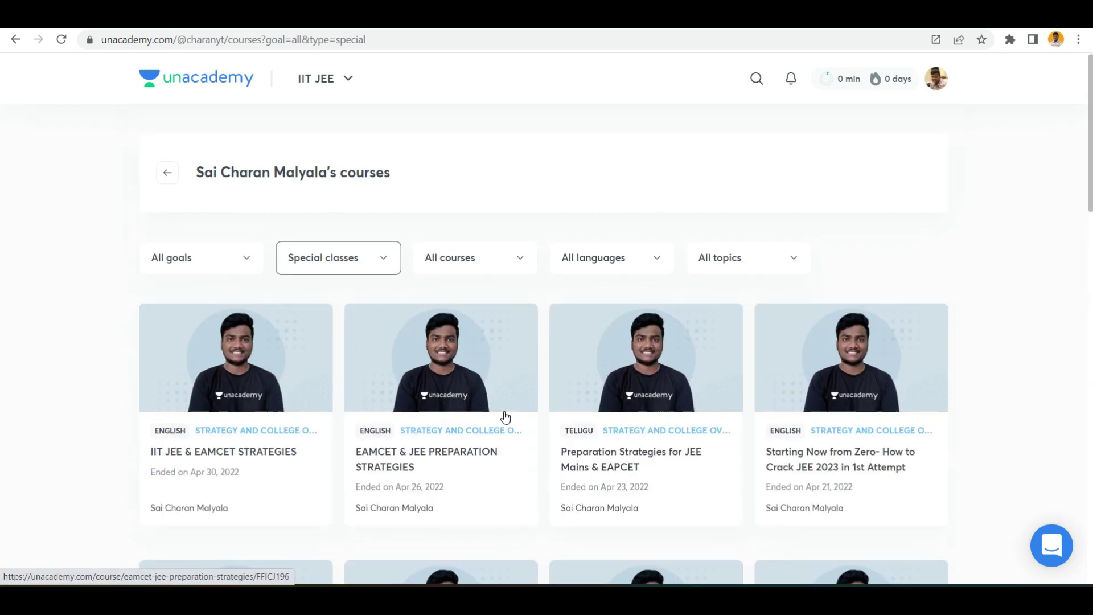
left_click(173, 172)
scroll(469, 303, "up", 3)
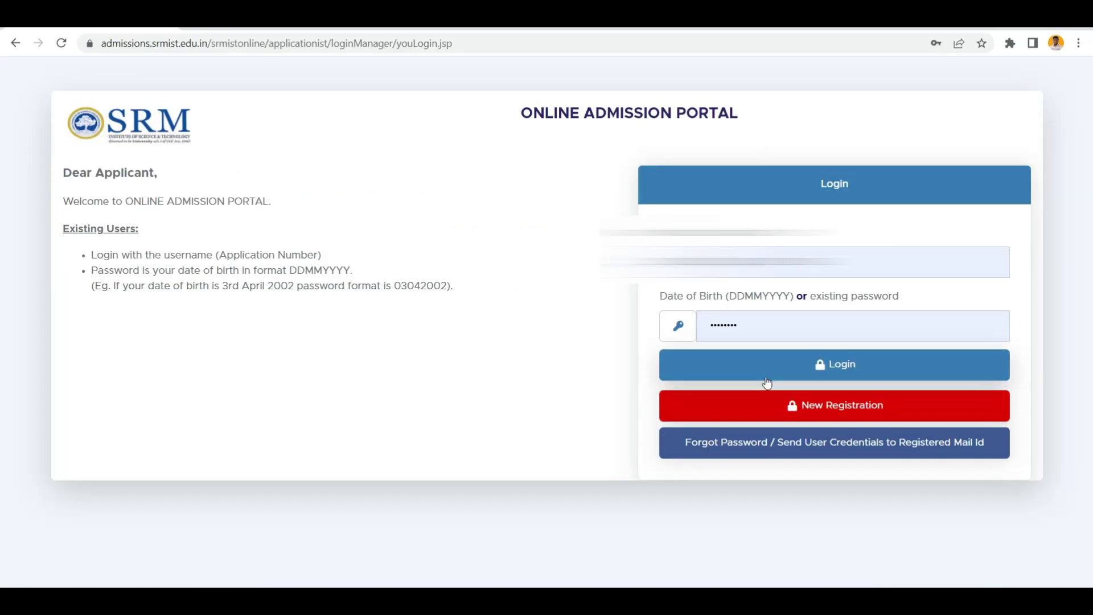
Sign into the portal, read the counselling instructions PDF, then close it to reach the dashboard
left_click(766, 381)
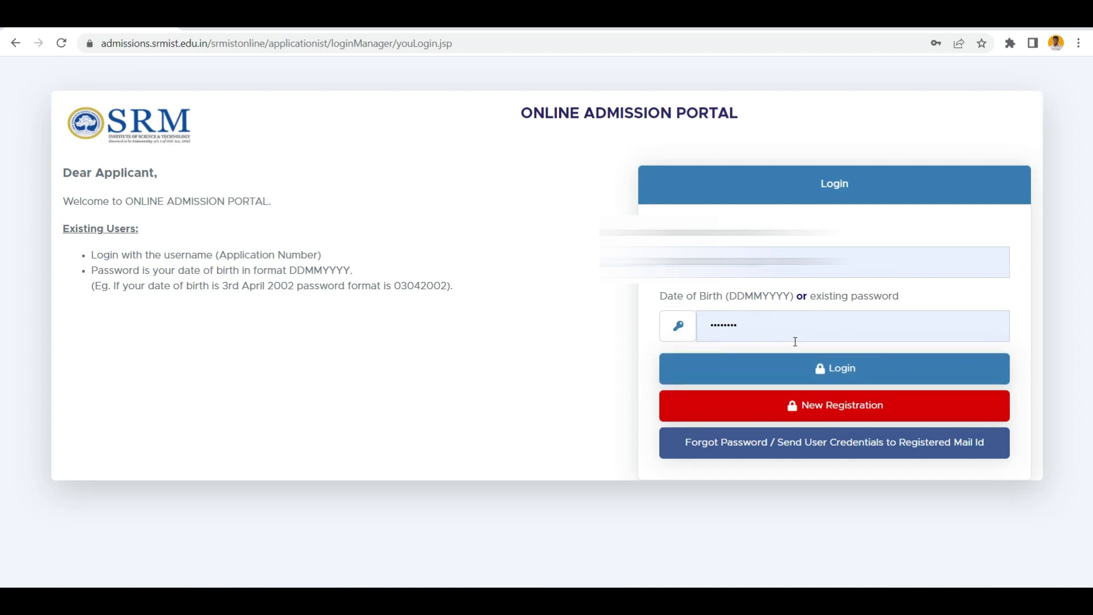
left_click(819, 371)
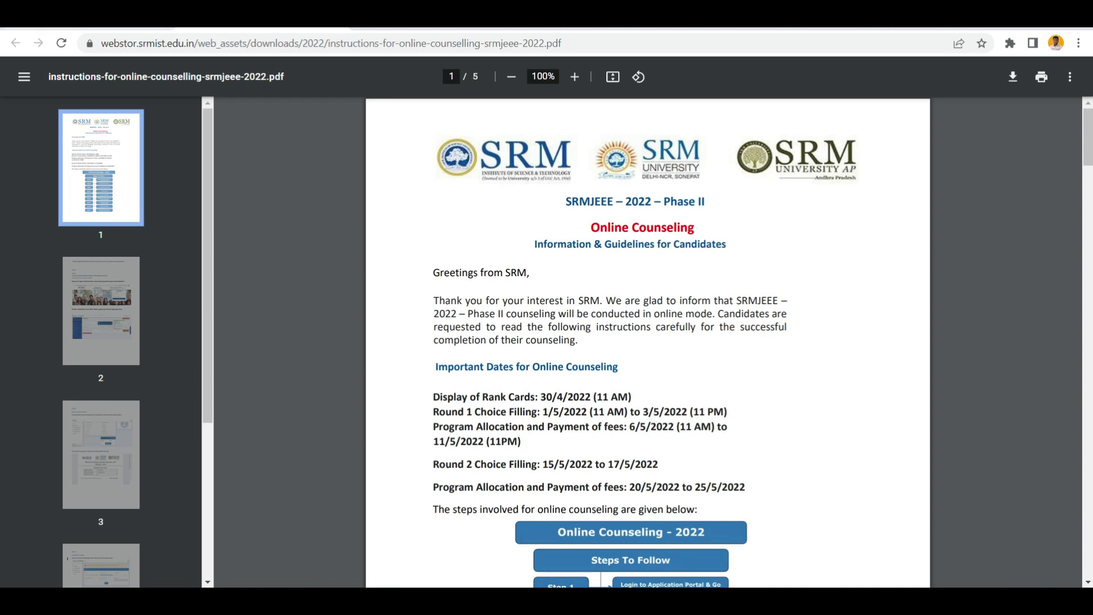
key("ctrl+w")
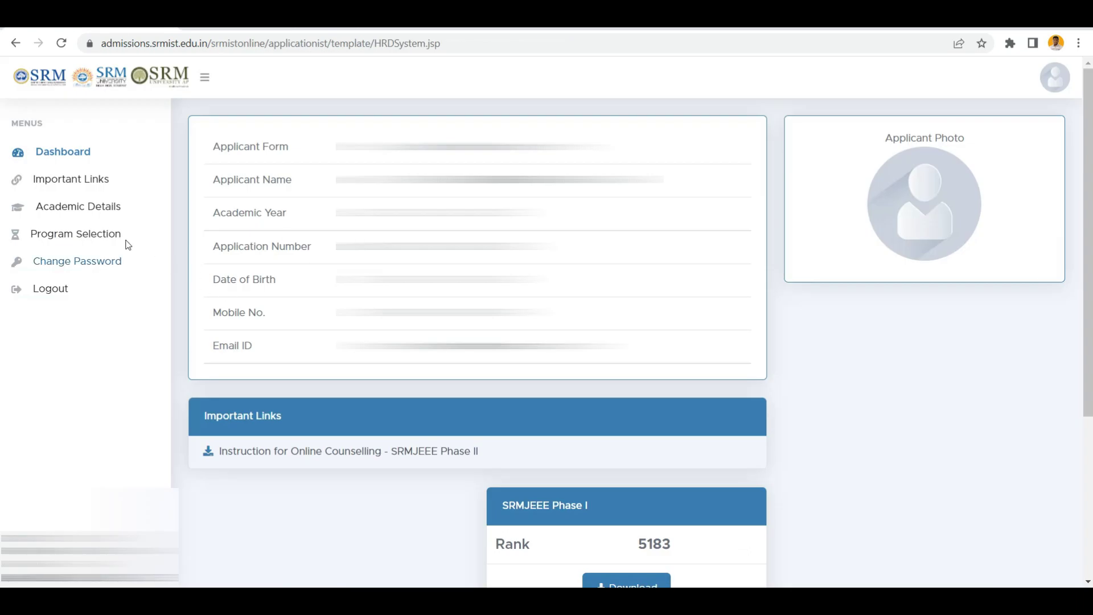
Inspect the Institution and Program dropdown options on the Program Selection form
left_click(87, 233)
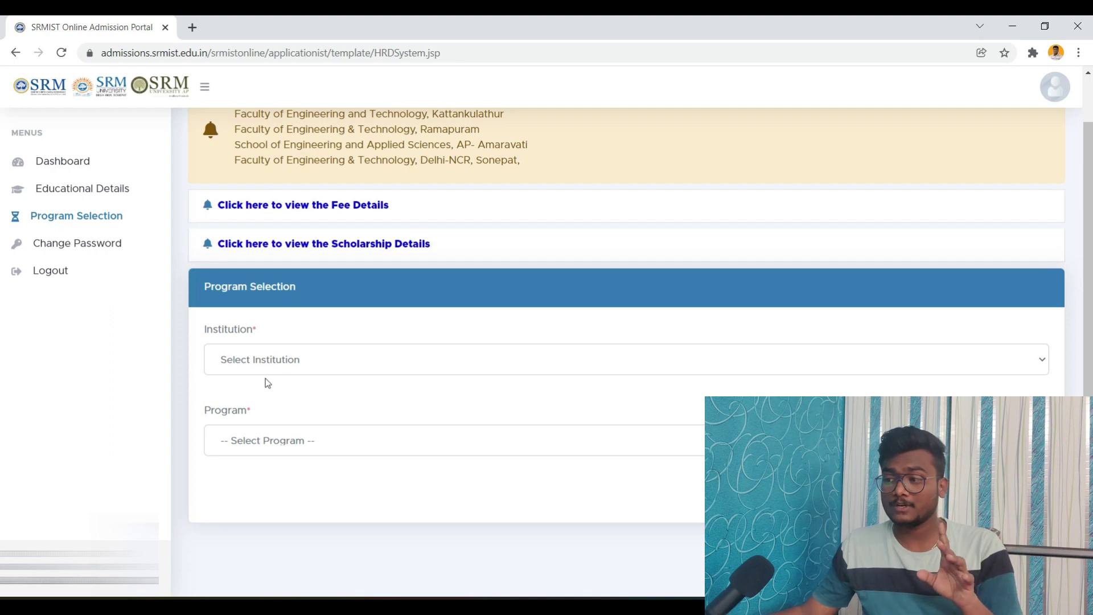
left_click(266, 363)
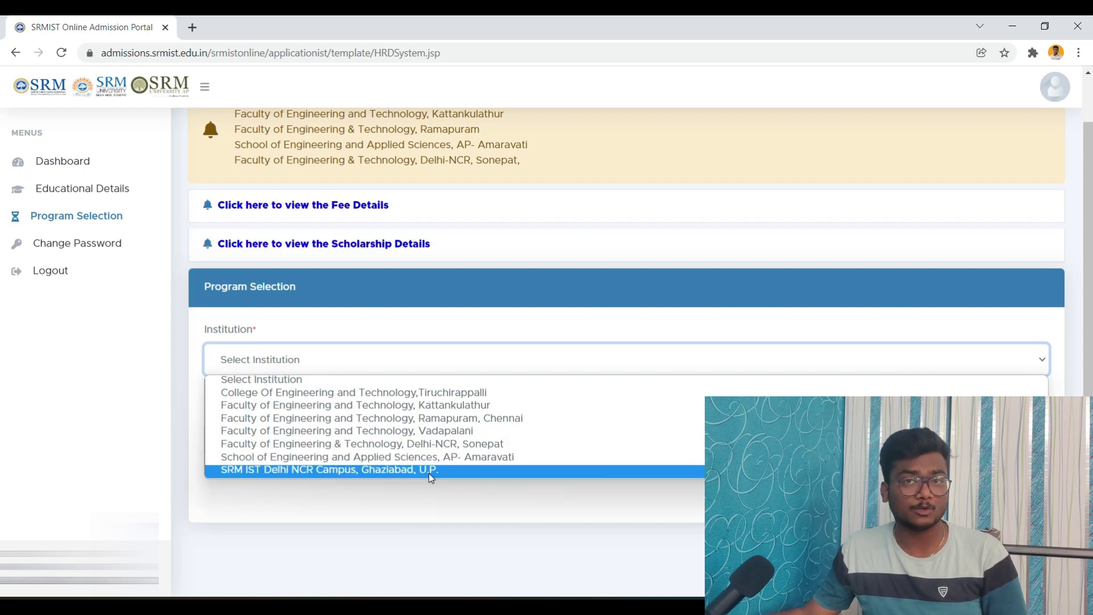
left_click(290, 470)
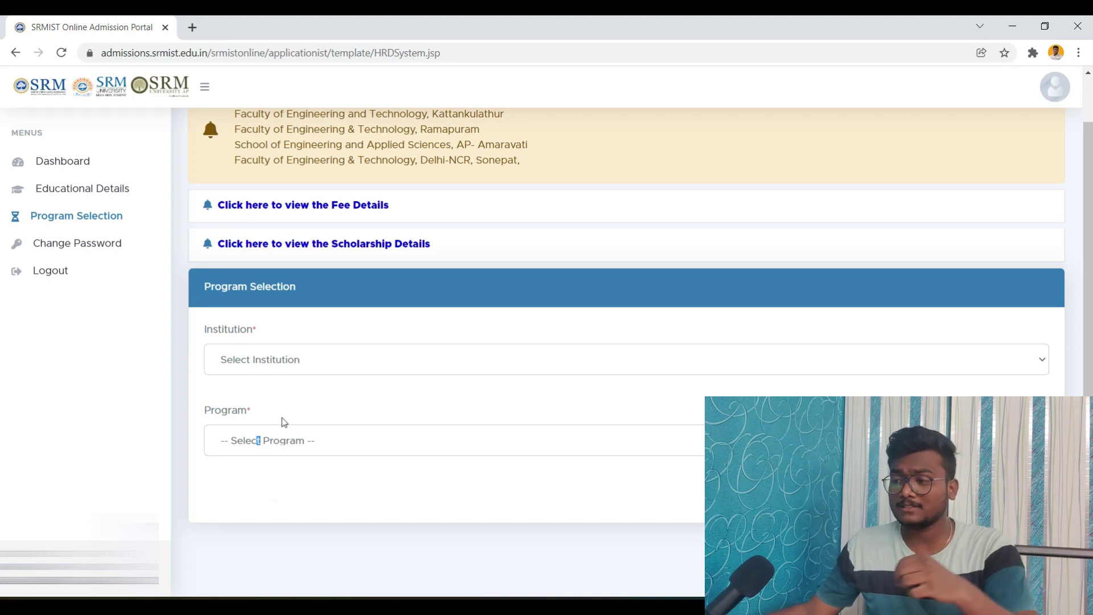
left_click(279, 438)
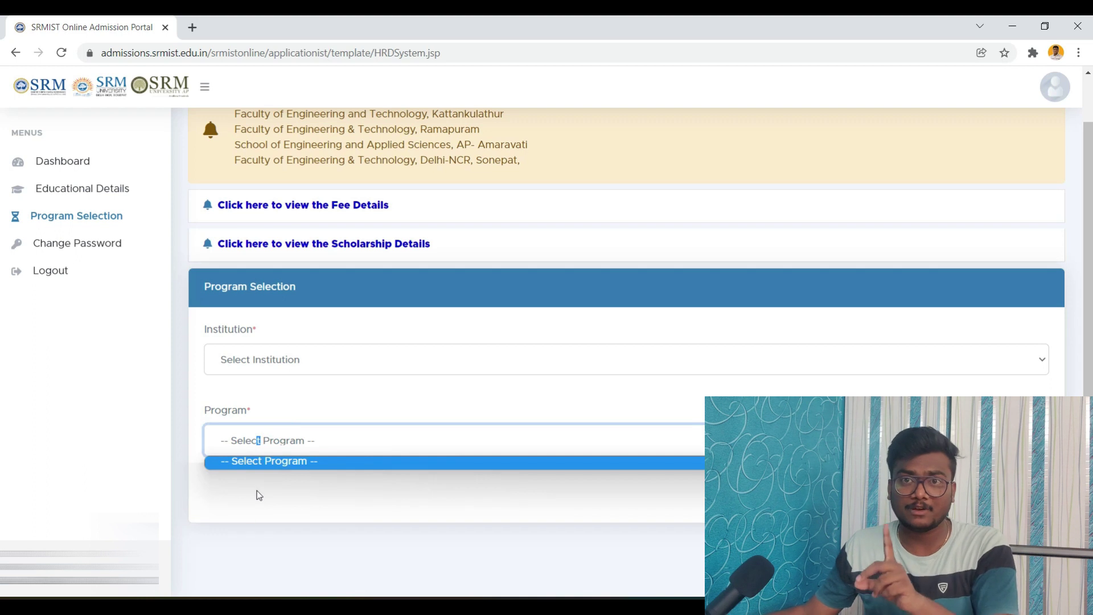
left_click(240, 500)
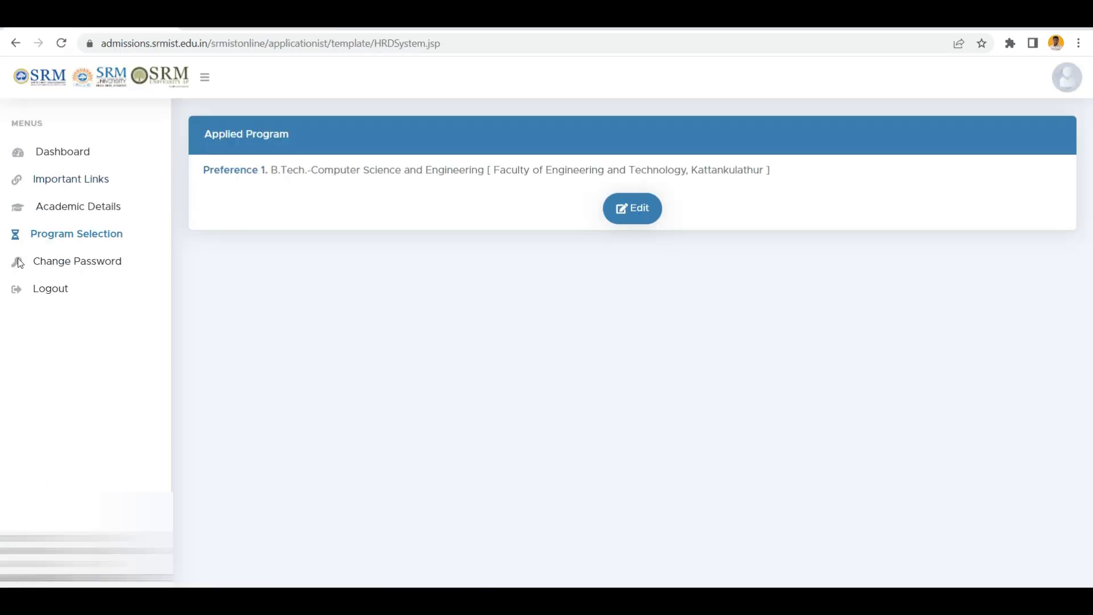
Locate the School of Computing fee: B.Tech CSE at Kattankulathur costs 4,00,000
left_click(275, 28)
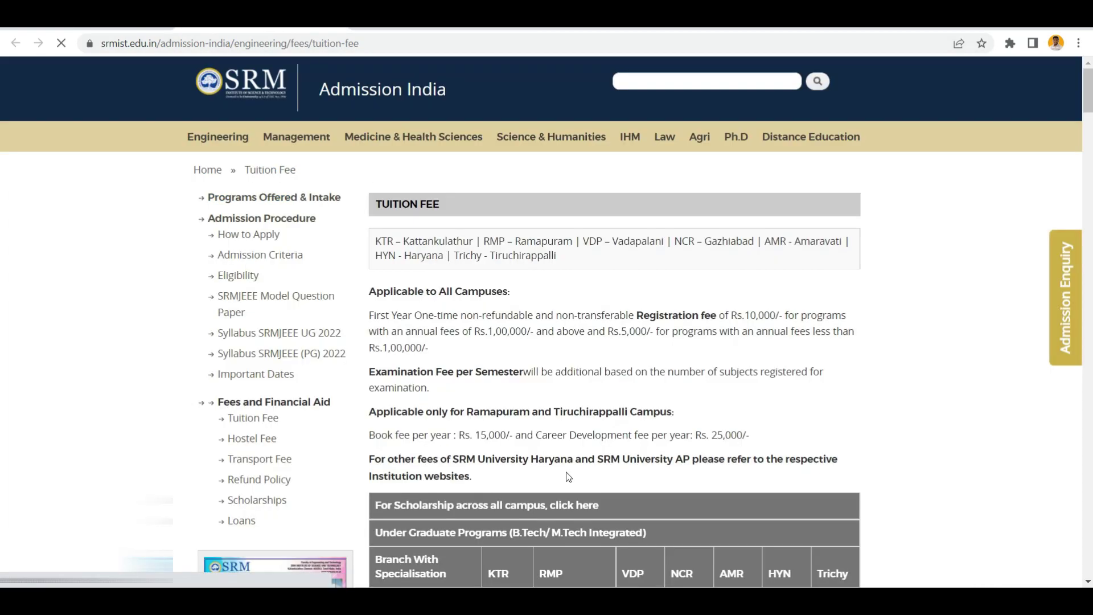
scroll(569, 470, "down", 3)
scroll(570, 470, "down", 1)
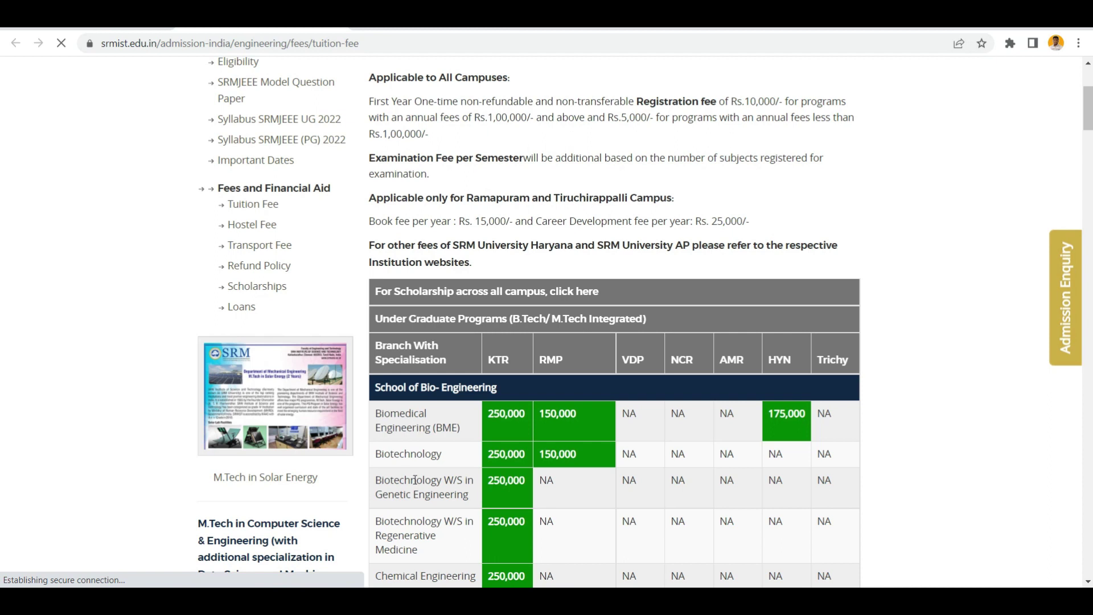
scroll(387, 456, "down", 4)
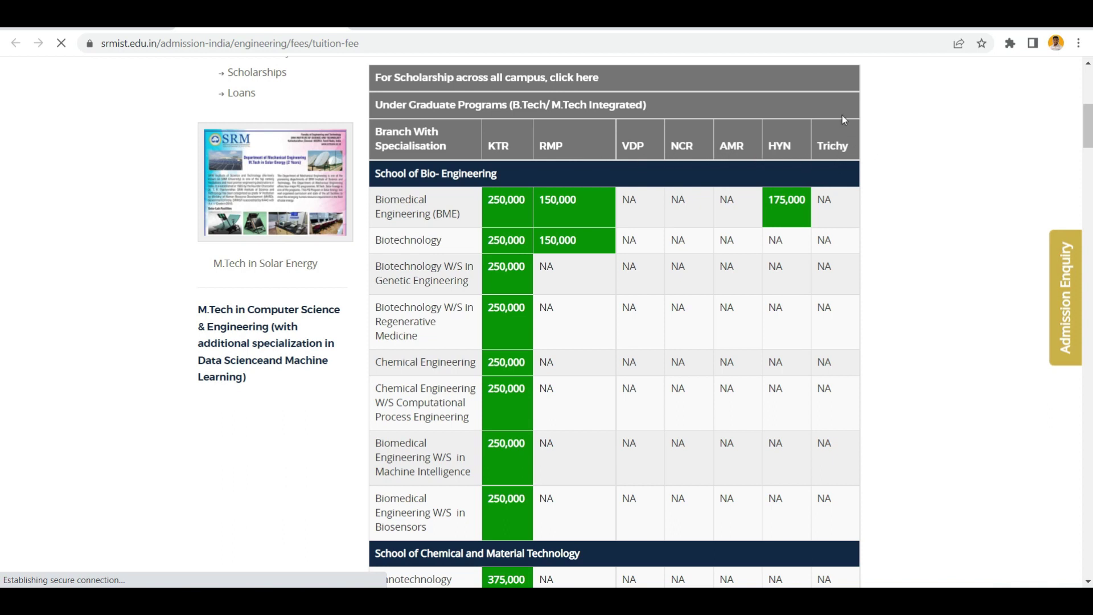
scroll(677, 190, "down", 5)
scroll(677, 191, "down", 4)
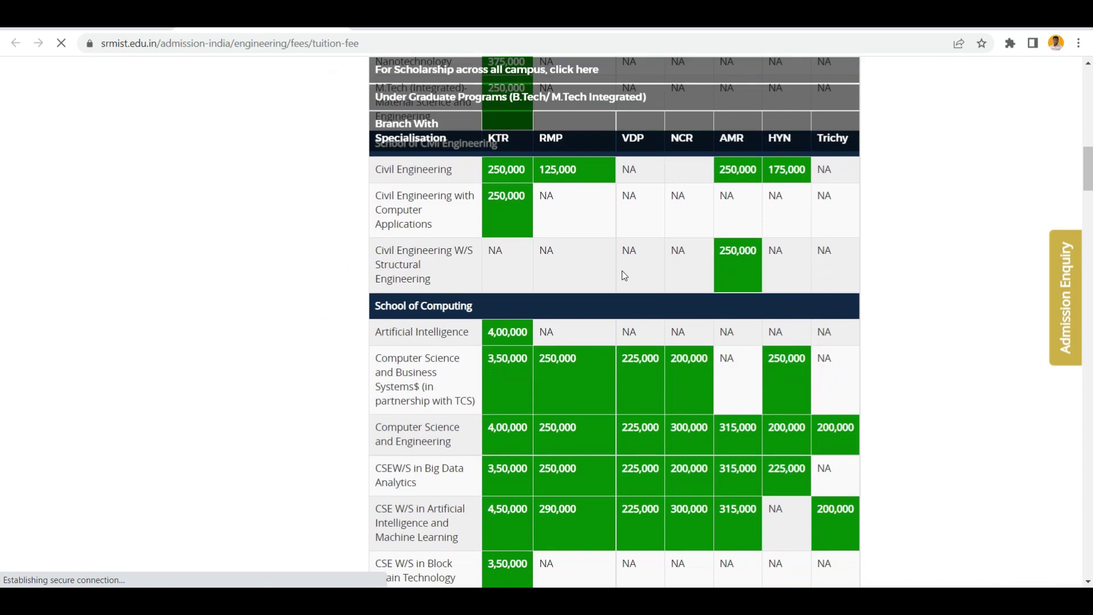
scroll(625, 275, "down", 2)
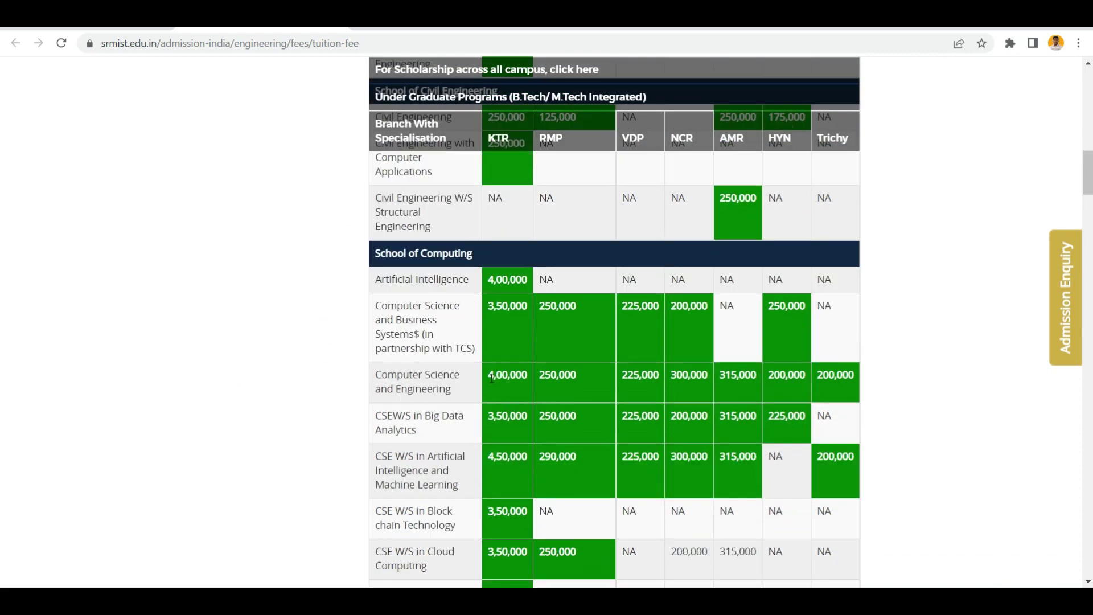
left_click_drag(491, 377, 534, 375)
left_click(522, 379)
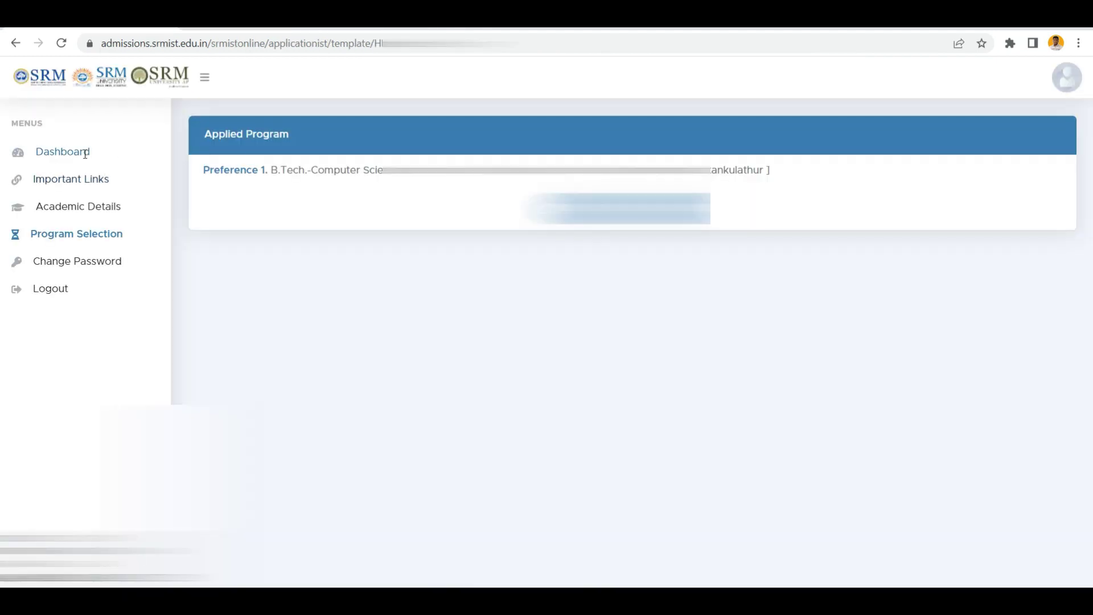
Check the SRMJEEE Phase II rank card showing 14675 on the dashboard
left_click(86, 153)
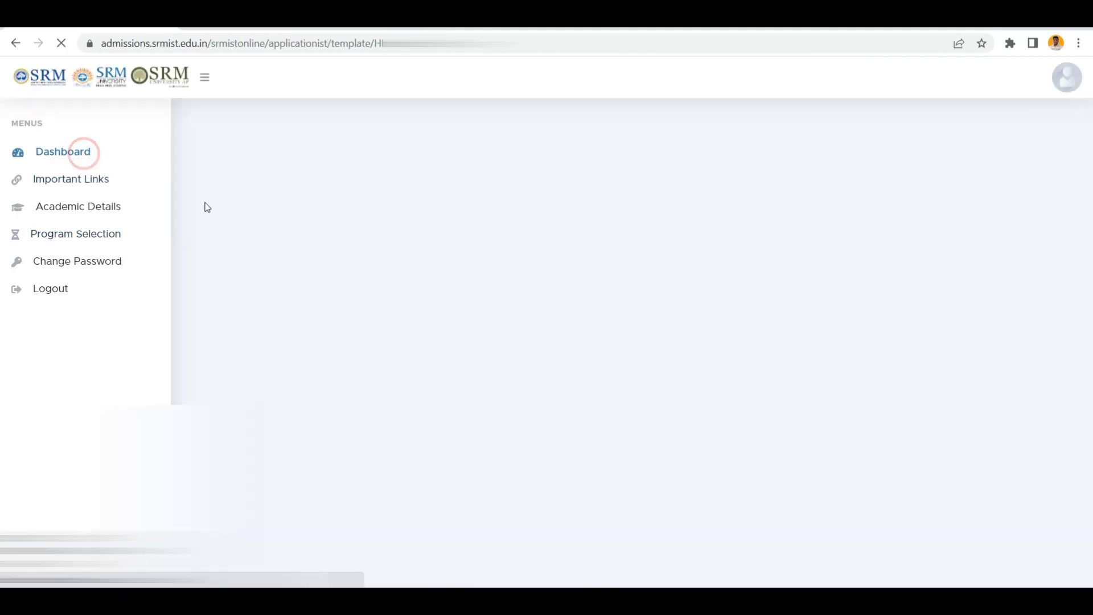
scroll(541, 414, "down", 5)
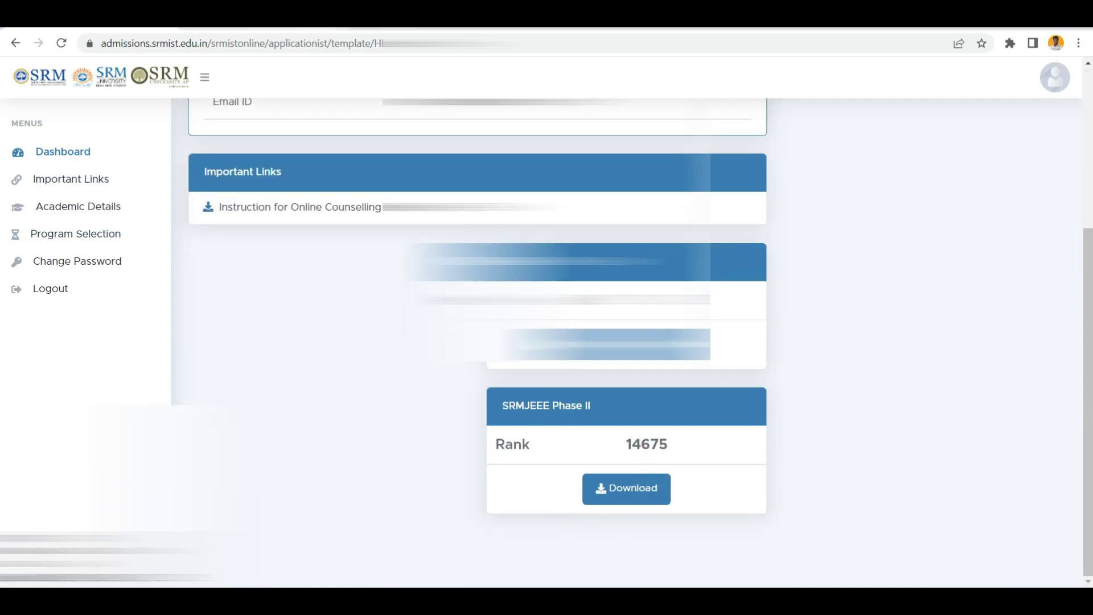
scroll(558, 446, "down", 4)
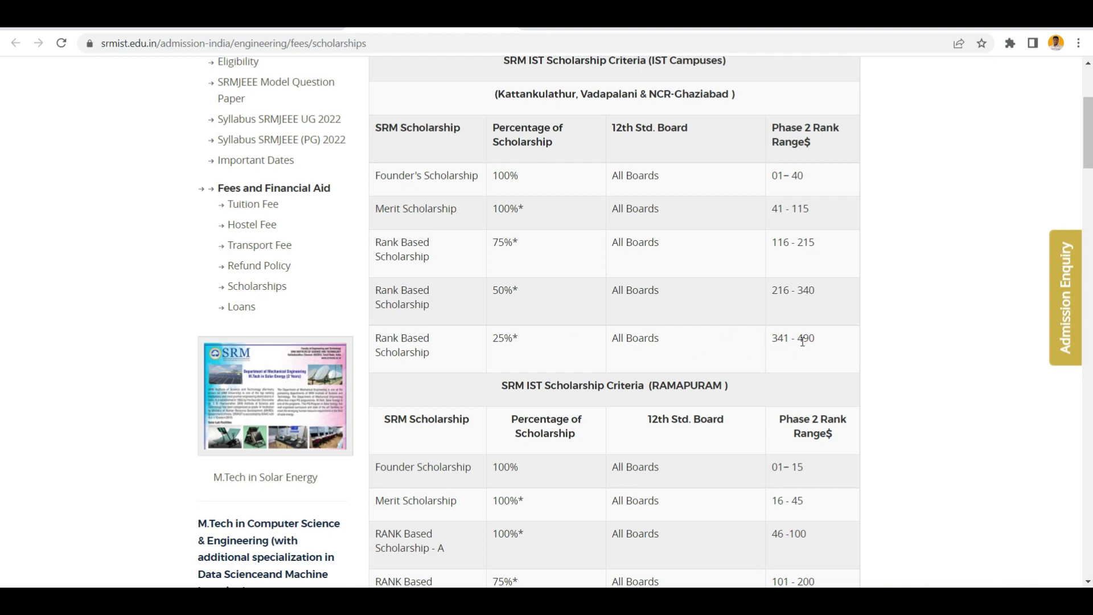
Read the scholarship rank tables for IST, Ramapuram, Trichy, AP and Delhi-NCR campuses
scroll(801, 340, "down", 1)
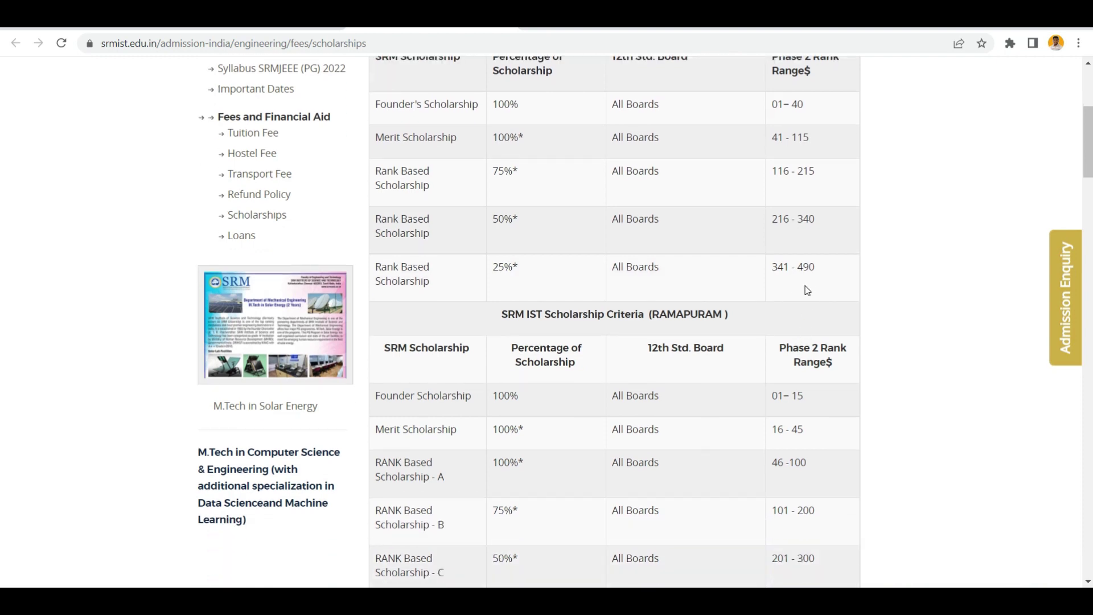
scroll(795, 251, "up", 3)
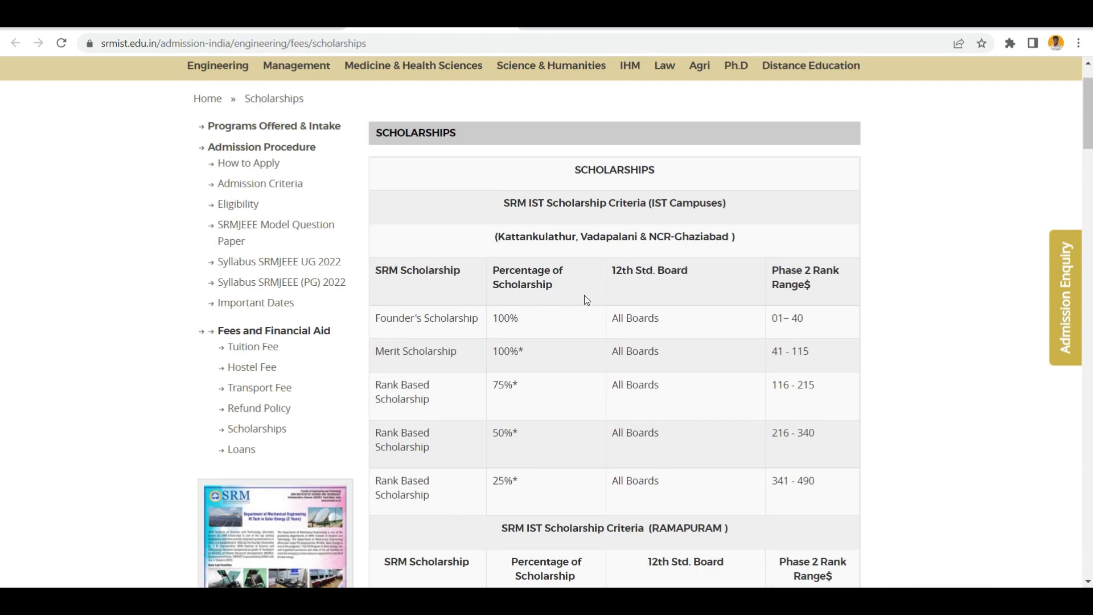
scroll(734, 386, "down", 5)
scroll(804, 445, "down", 4)
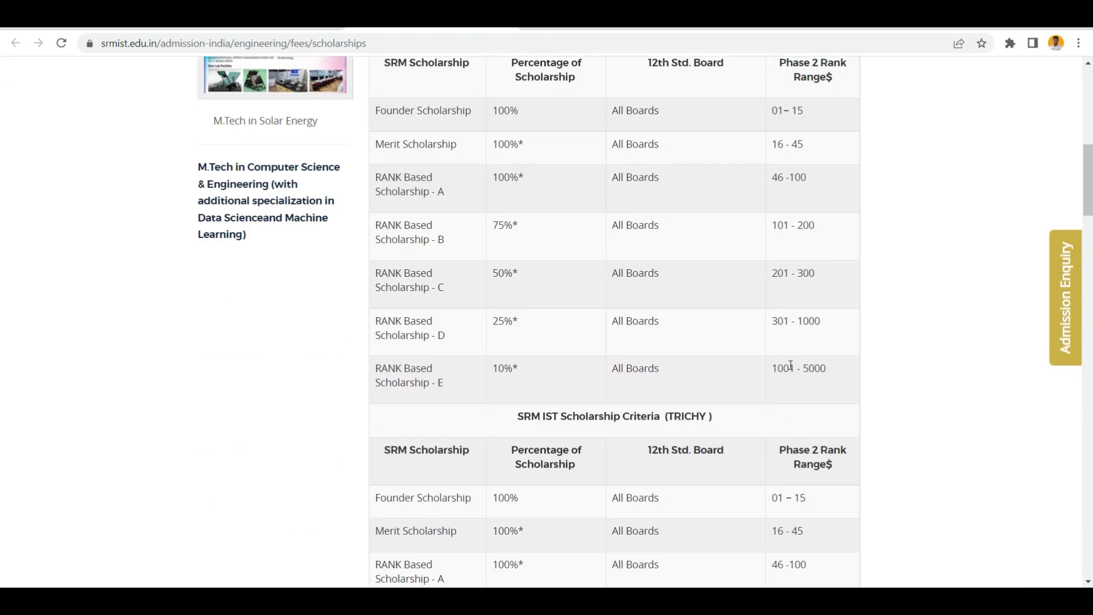
scroll(715, 218, "up", 1)
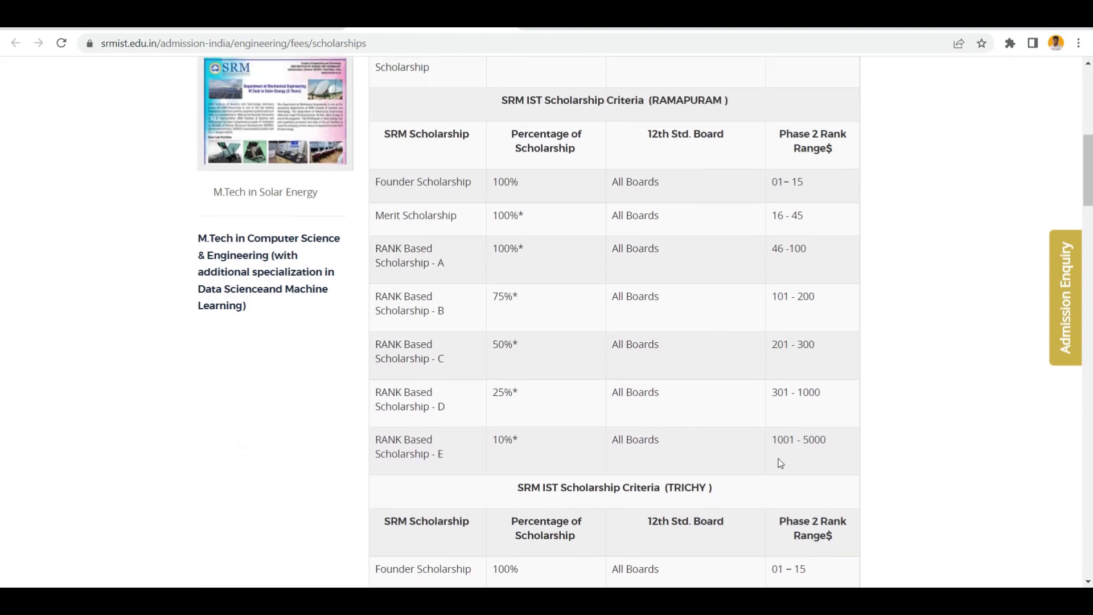
scroll(847, 449, "down", 3)
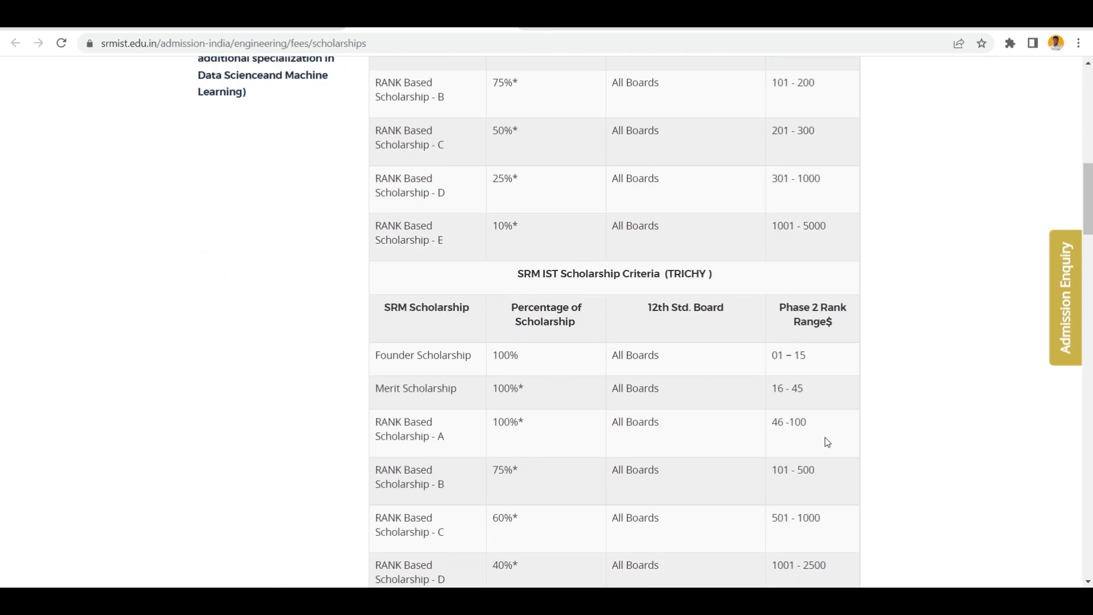
scroll(825, 437, "down", 3)
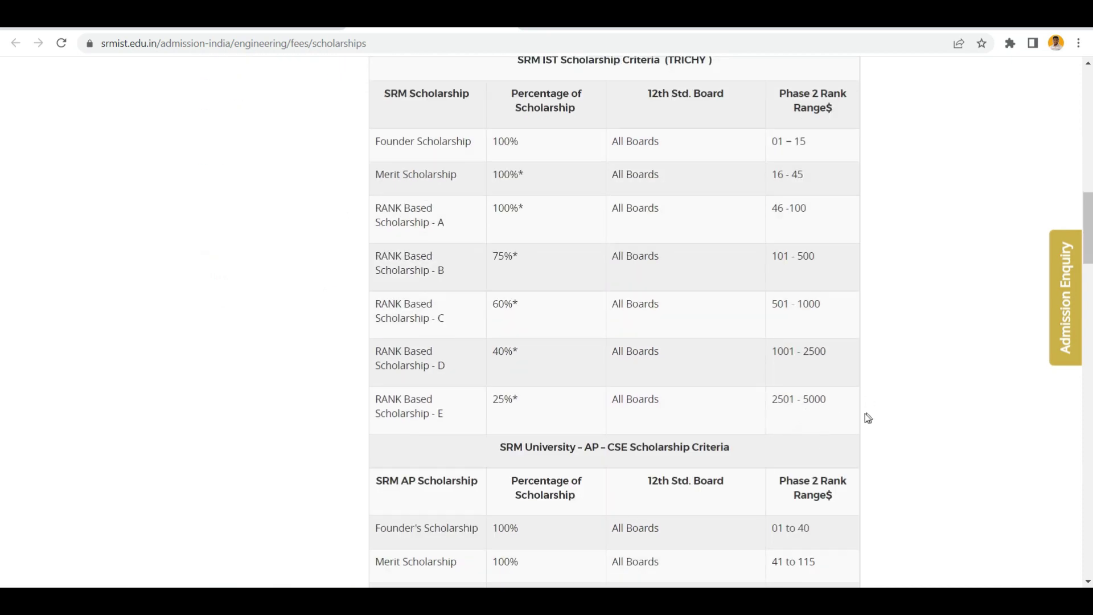
scroll(851, 421, "down", 4)
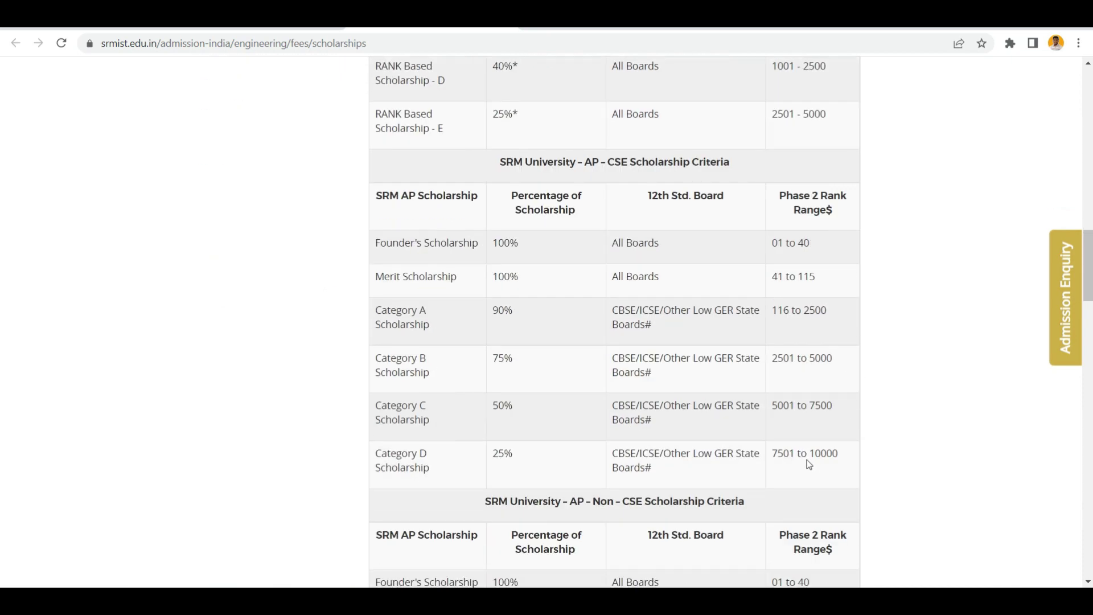
scroll(822, 462, "down", 2)
scroll(820, 470, "down", 3)
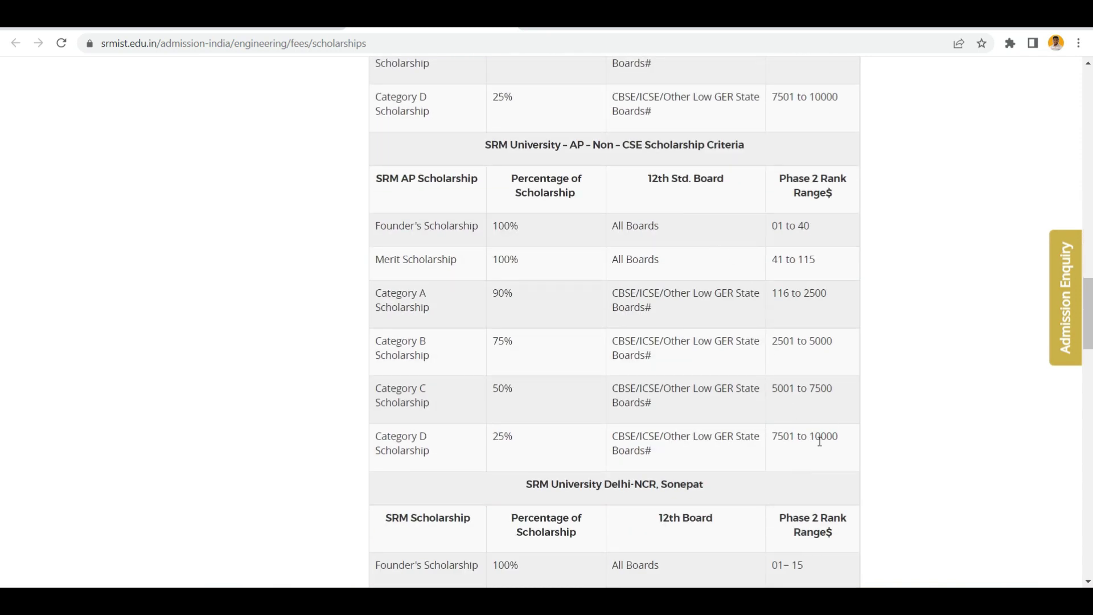
scroll(817, 450, "down", 3)
scroll(816, 450, "down", 2)
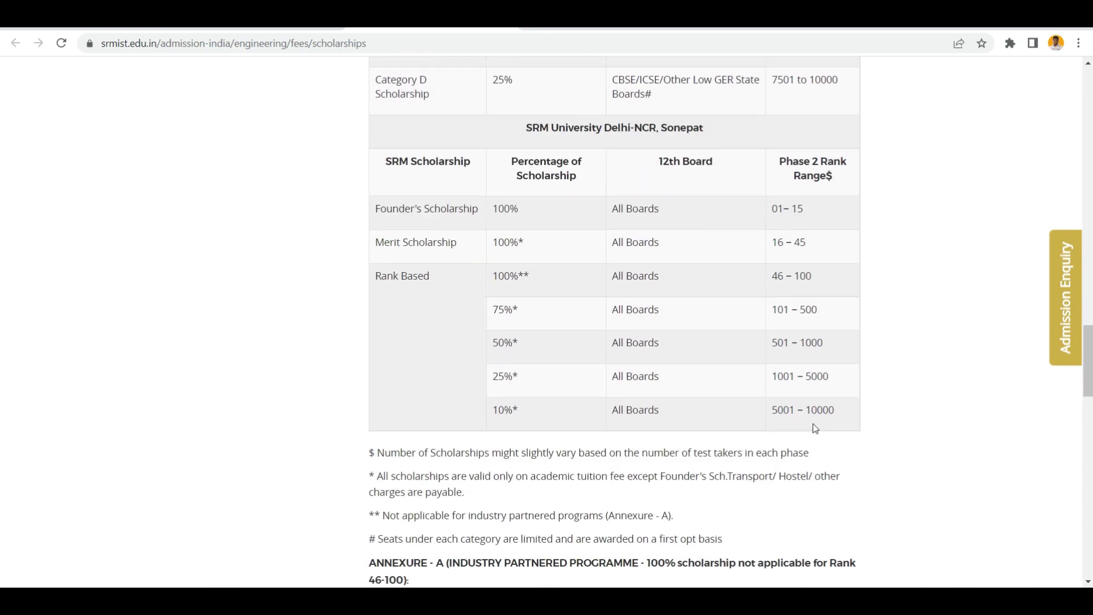
scroll(816, 429, "down", 2)
Return to the top of the Scholarships page and back to the portal dashboard
scroll(826, 400, "up", 3)
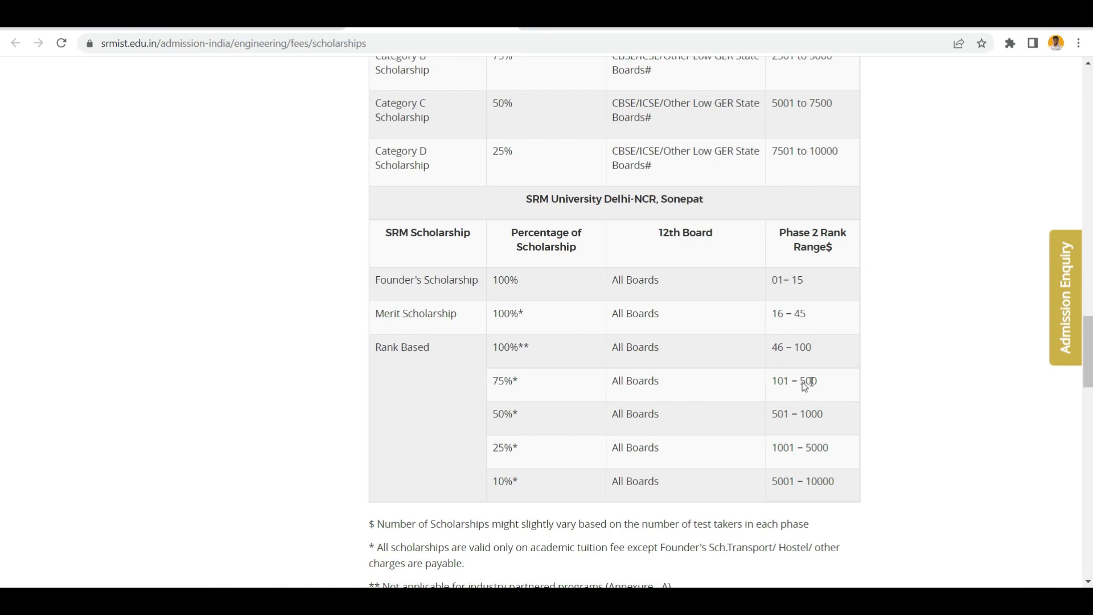
scroll(792, 447, "up", 1)
scroll(777, 437, "up", 8)
scroll(429, 387, "down", 2)
scroll(646, 463, "up", 9)
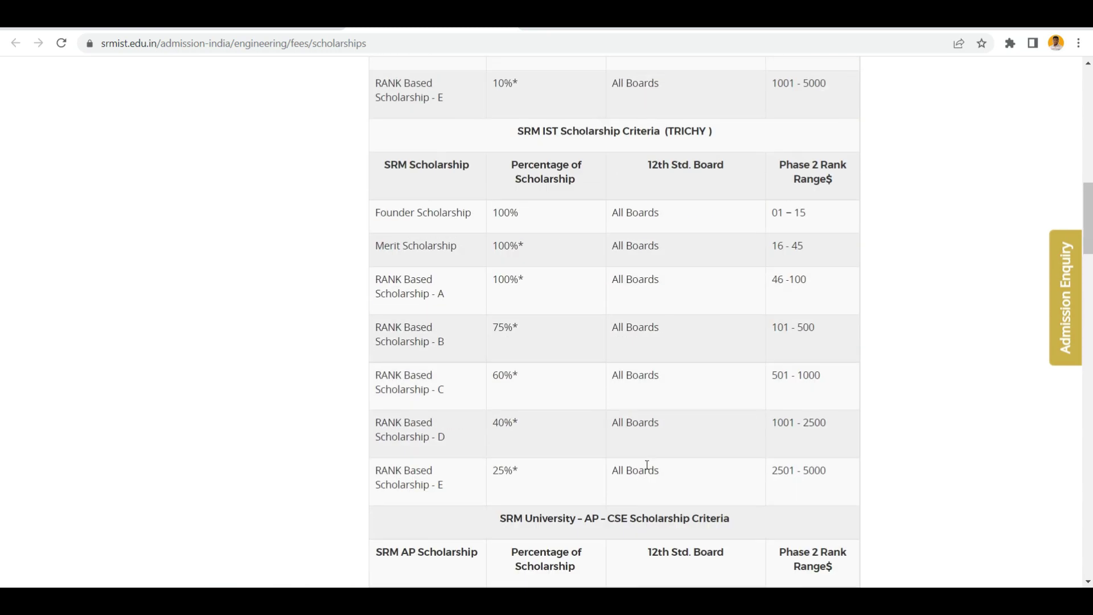
scroll(737, 451, "up", 8)
scroll(739, 459, "up", 7)
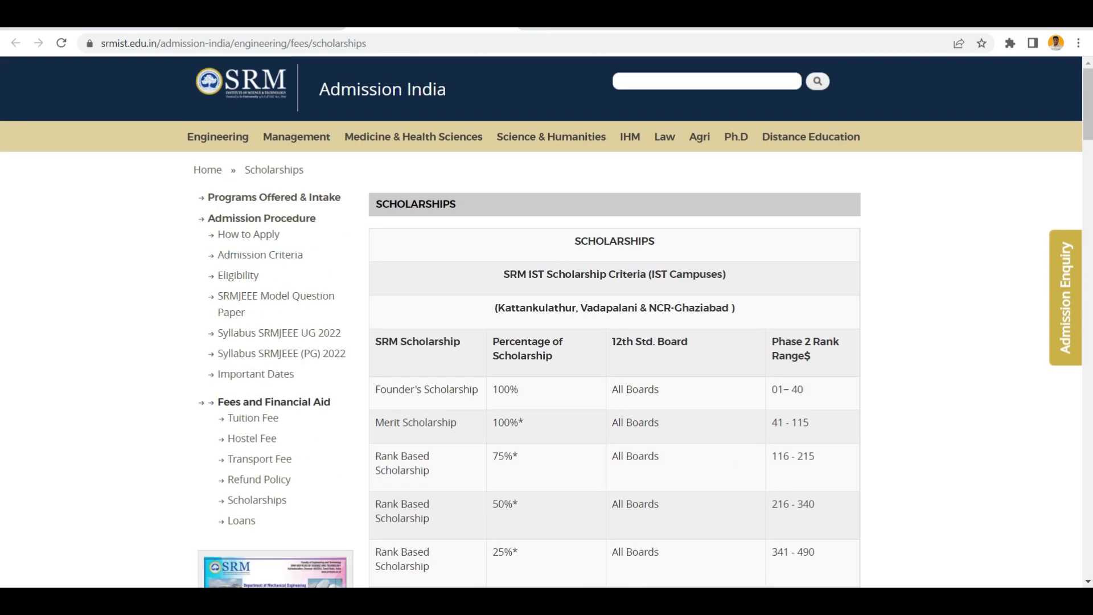
key("ctrl+Tab")
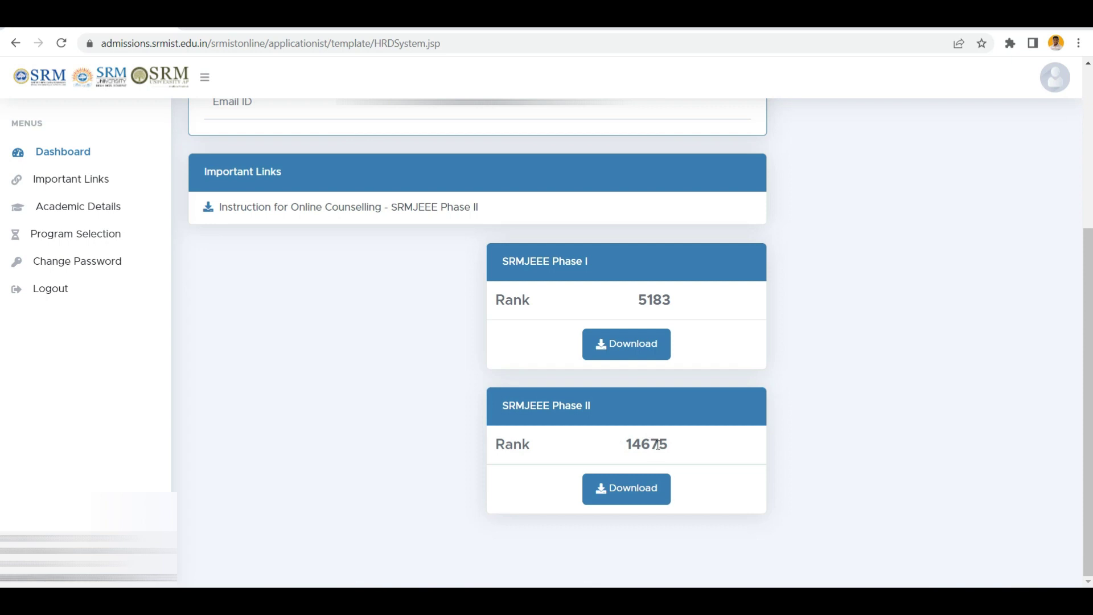
View the applied program, Preference 1 B.Tech CSE at Kattankulathur, glancing at scholarships in between
left_click(76, 233)
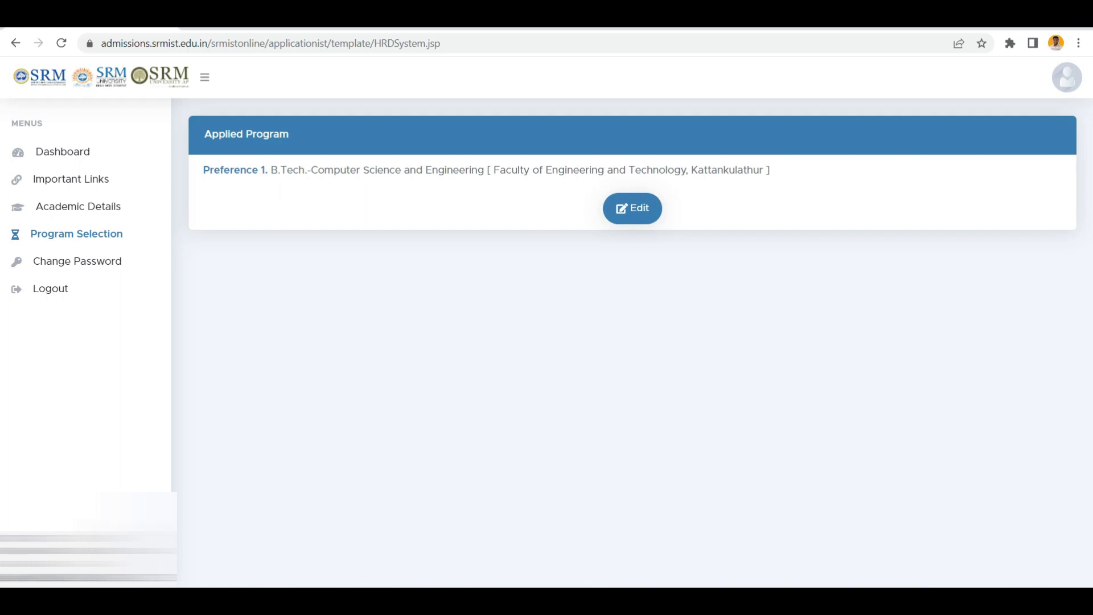
key("ctrl+Tab")
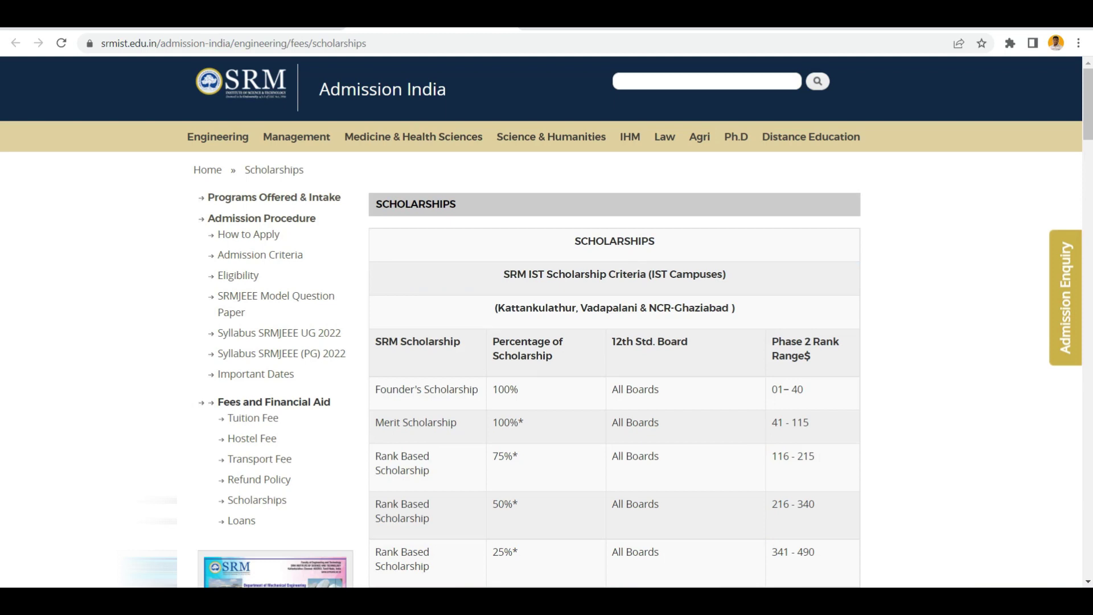
key("ctrl+Tab")
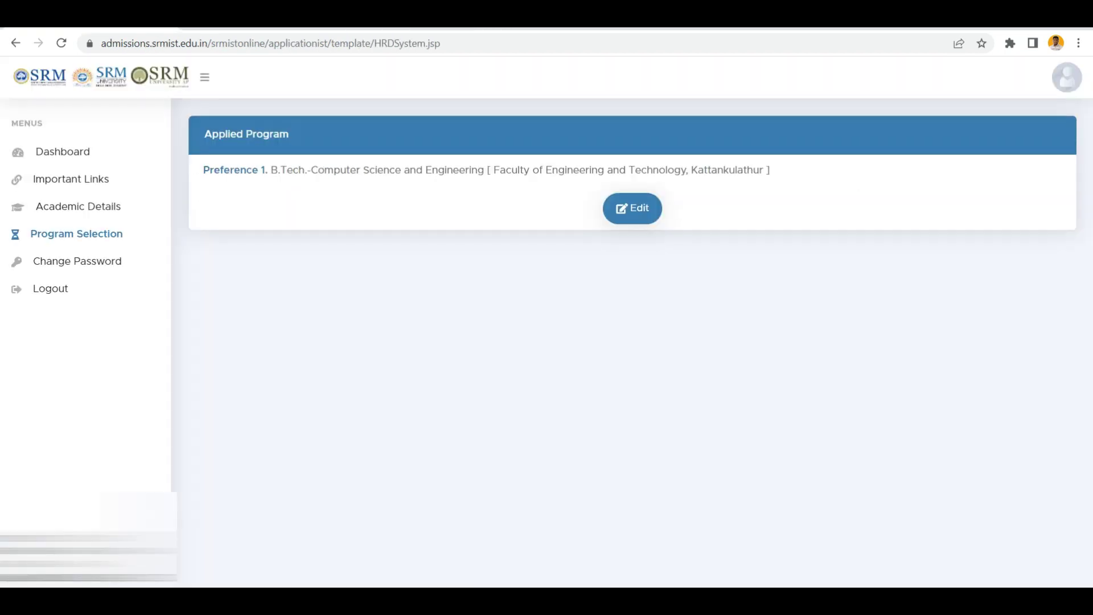